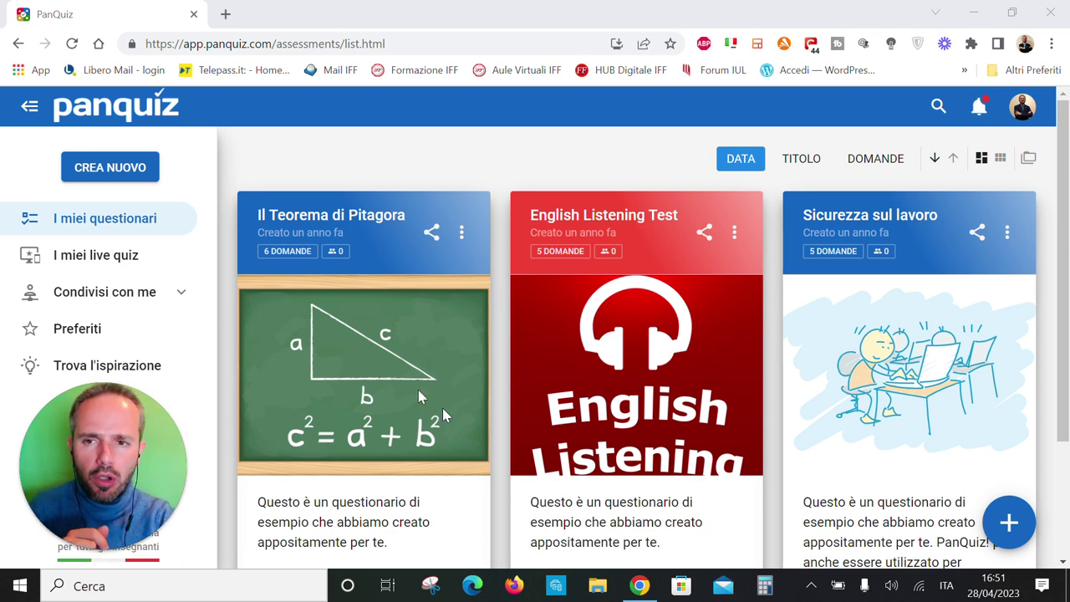
- Create a new questionnaire (Un questionario) rather than a live quiz
{"action": "left_click", "coordinate": [122, 168]}
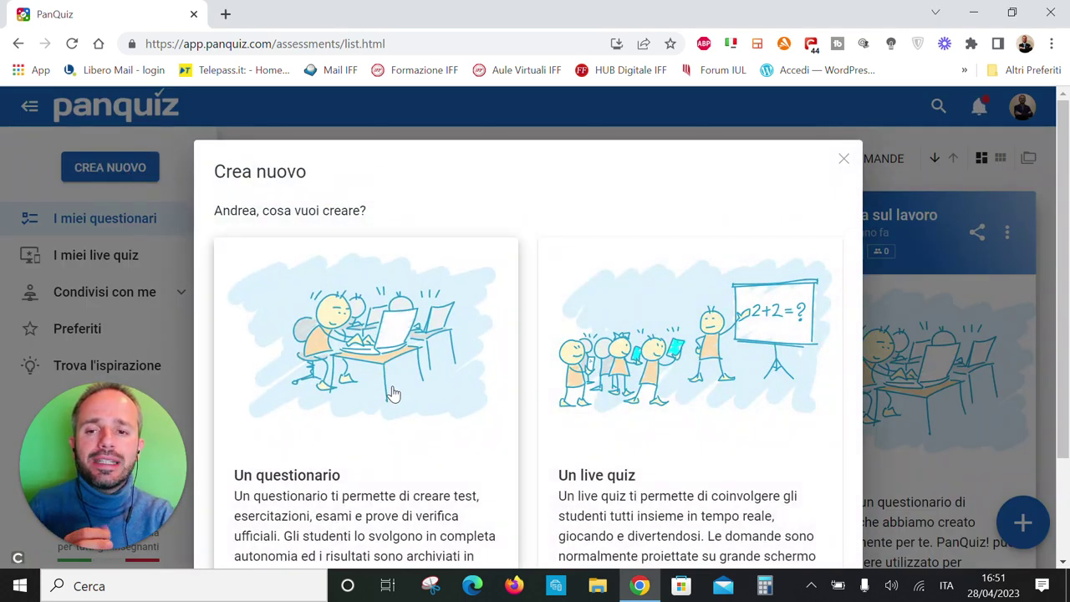
{"action": "scroll", "coordinate": [393, 381], "scroll_direction": "down", "scroll_amount": 2}
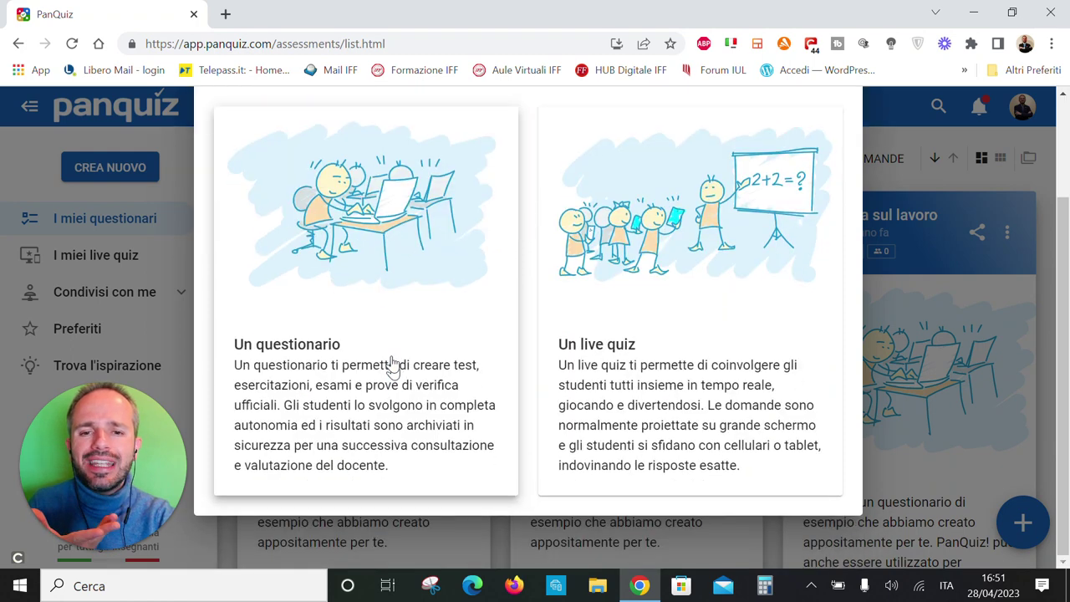
{"action": "left_click", "coordinate": [390, 351]}
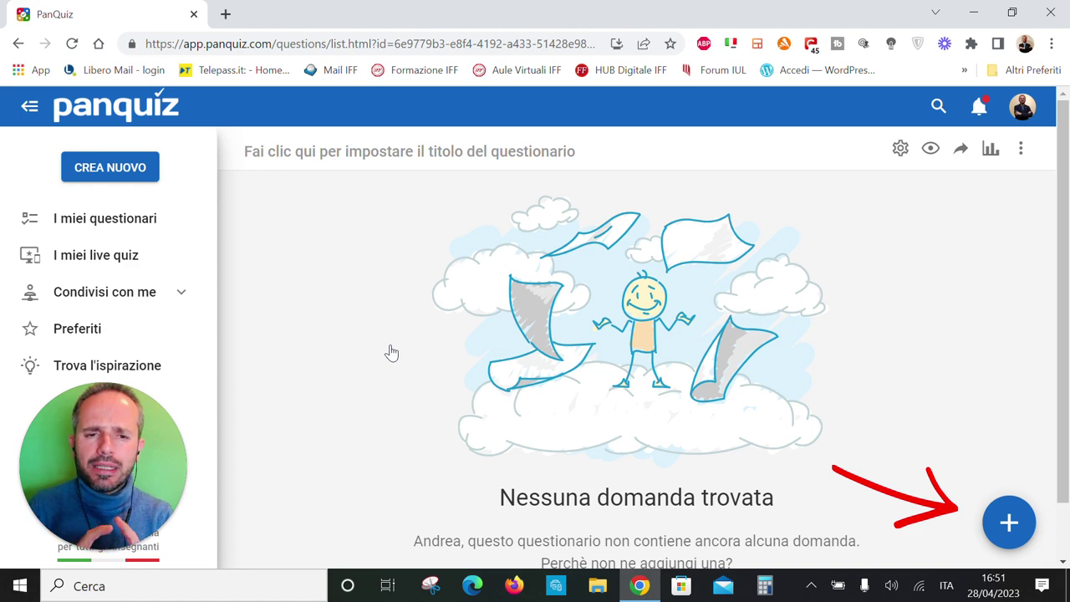
- Set the questionnaire's title to "Fonti di energia rinnovabile"
{"action": "left_click", "coordinate": [408, 157]}
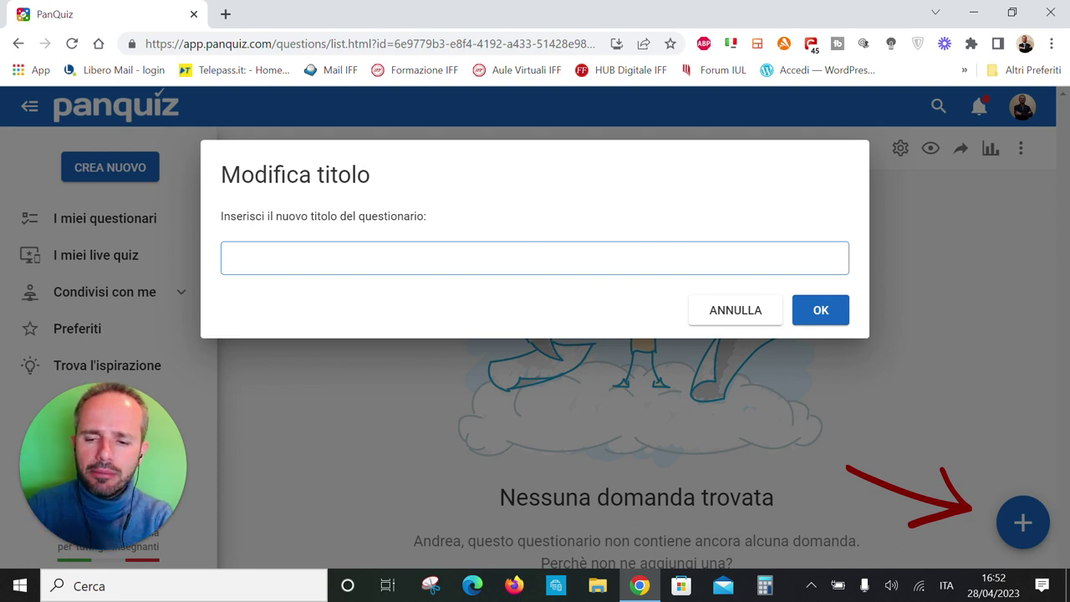
{"action": "type", "text": "Fonti"}
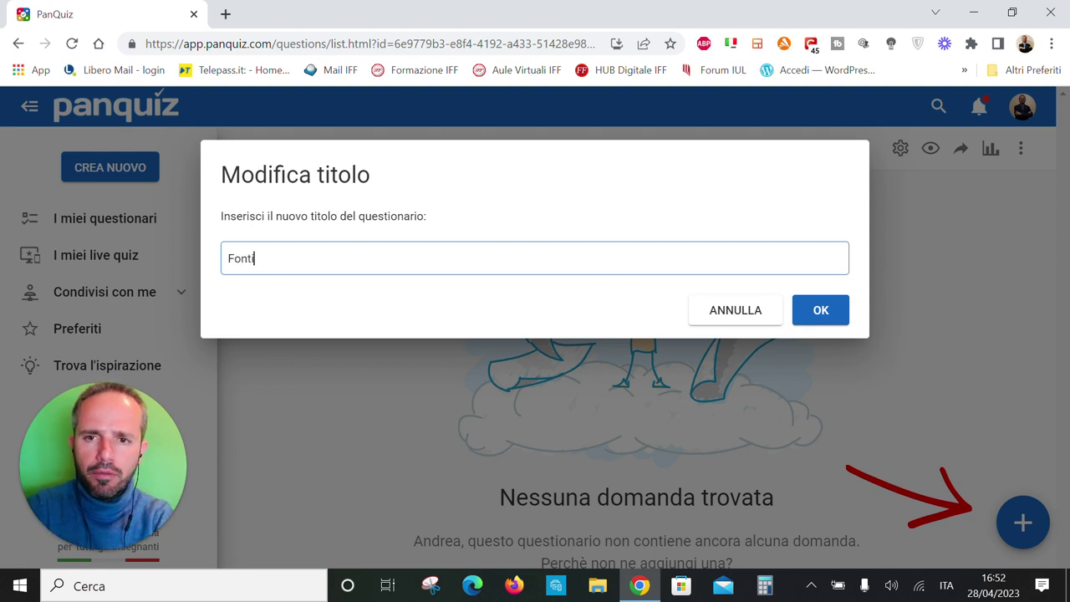
{"action": "type", "text": " di energia"}
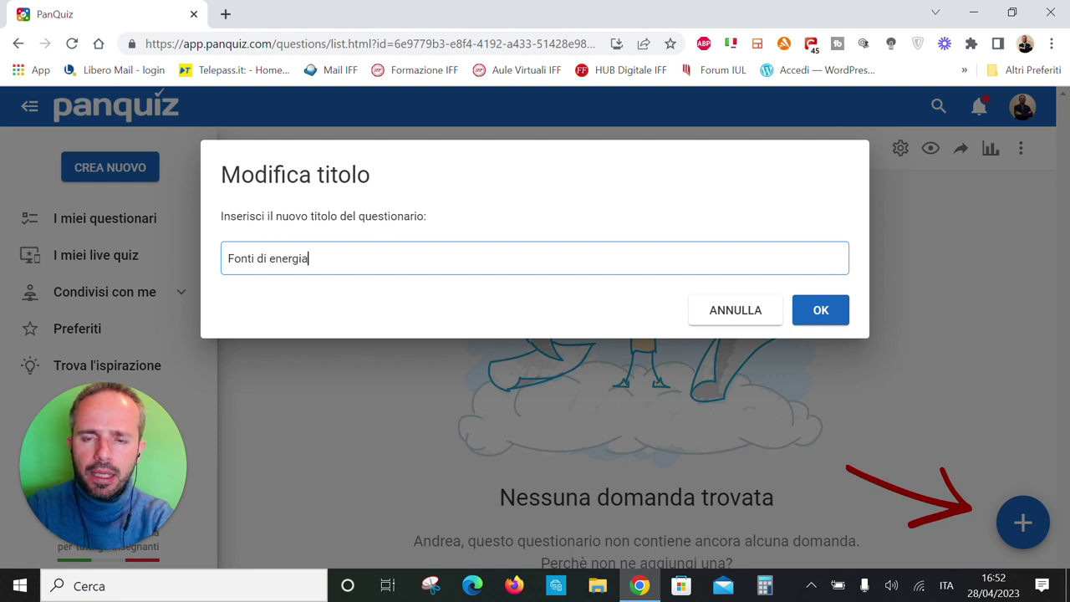
{"action": "type", "text": " rinnovabile"}
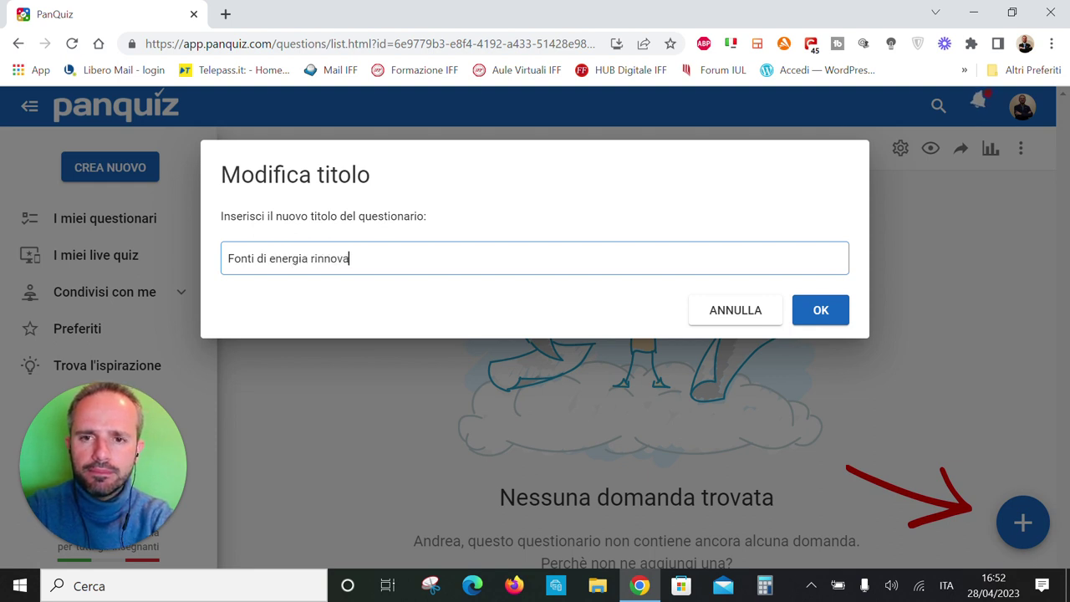
{"action": "left_click", "coordinate": [812, 314]}
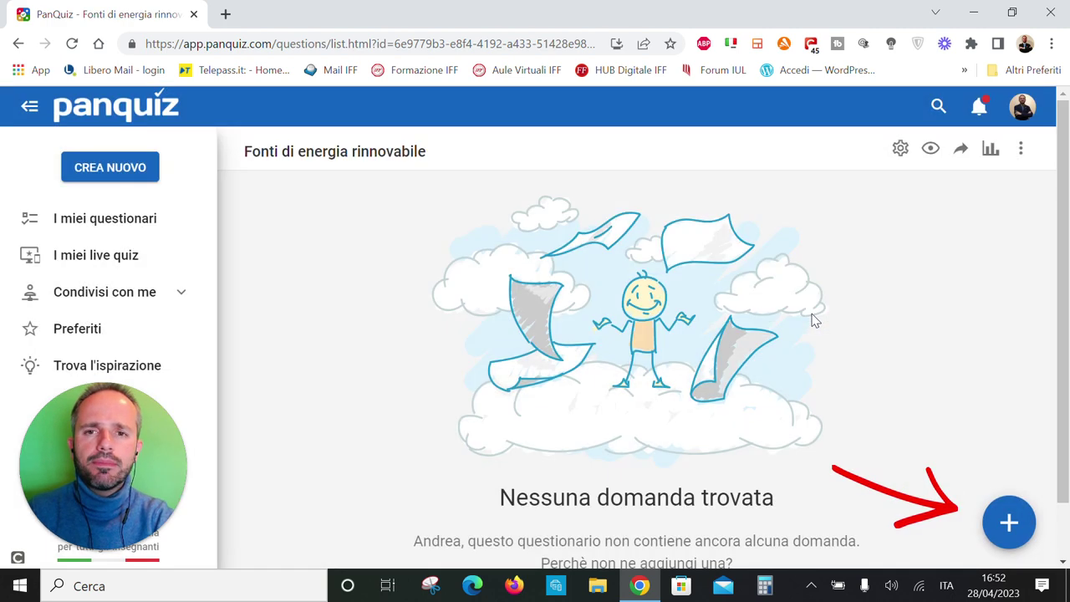
- Start a Mr. PanQuiz request for 3 easy questions with 3 alternative answers each, keeping the explanation and Italian language
{"action": "left_click", "coordinate": [999, 528]}
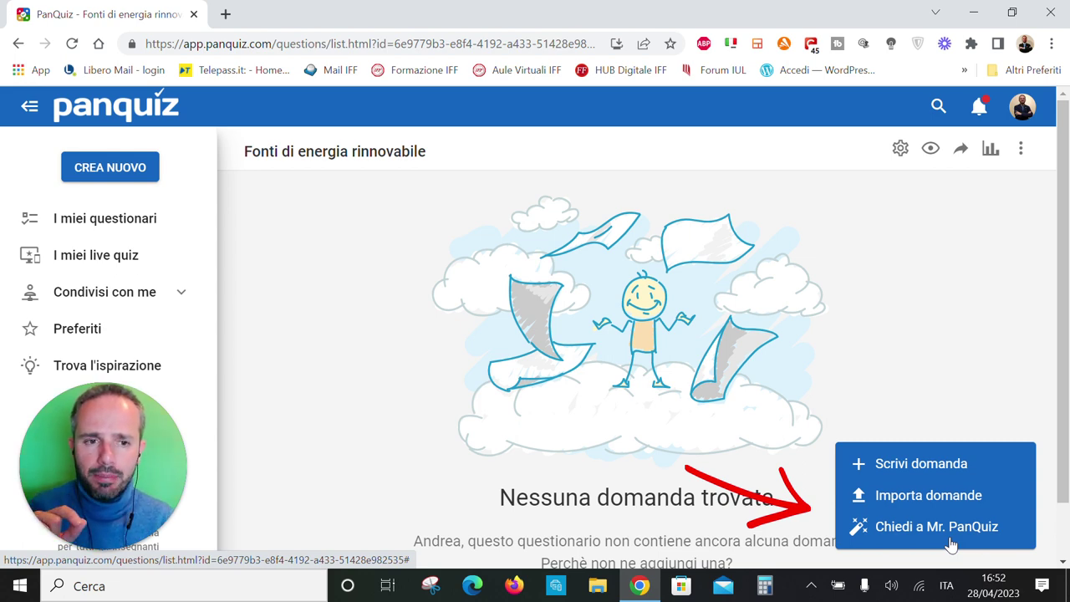
{"action": "left_click", "coordinate": [950, 535]}
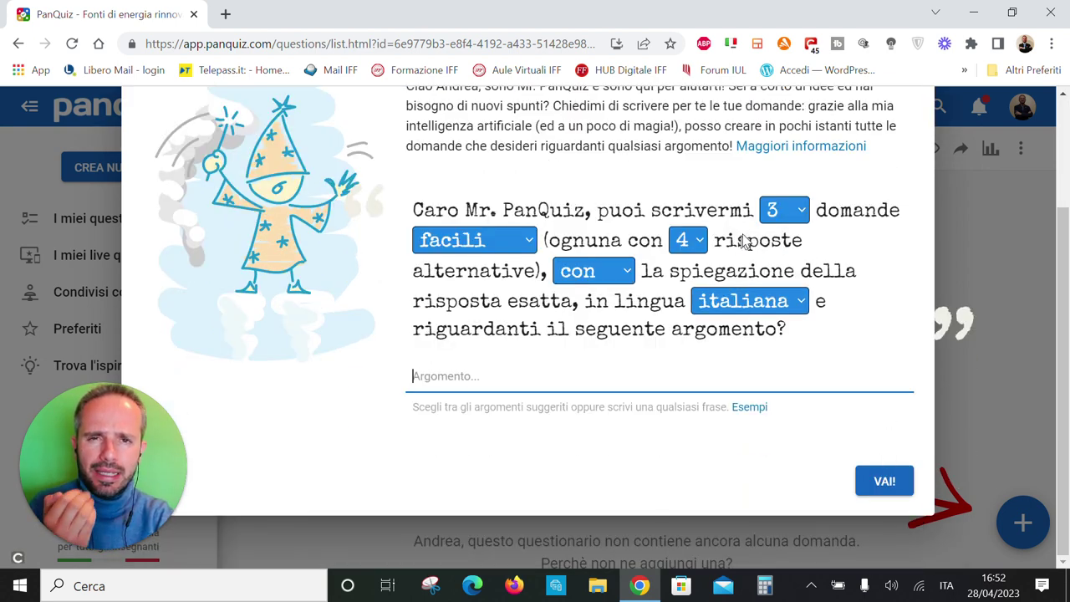
{"action": "left_click", "coordinate": [773, 215]}
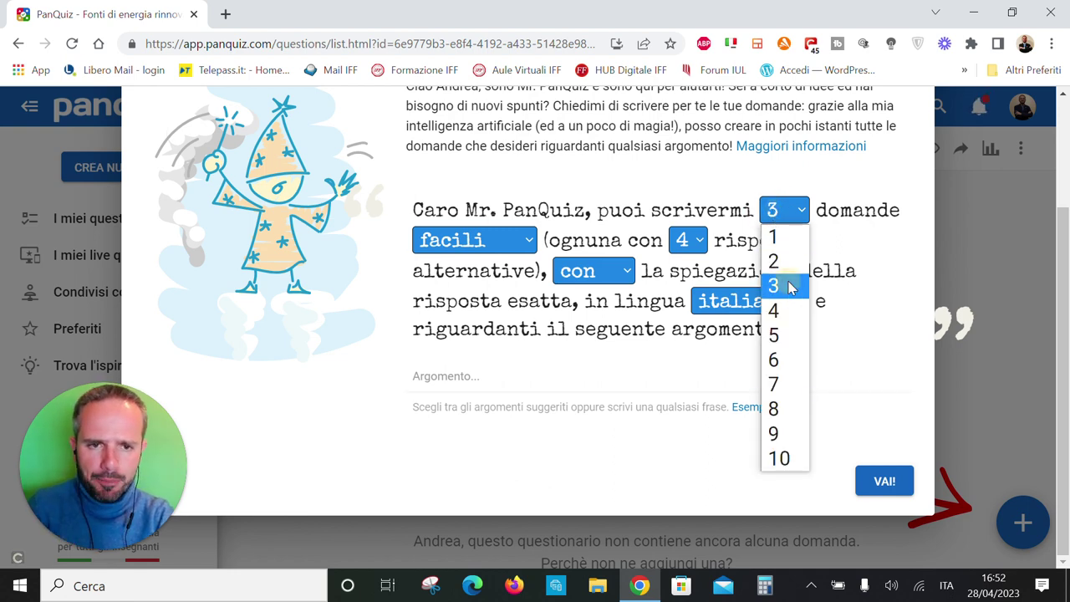
{"action": "left_click", "coordinate": [789, 286]}
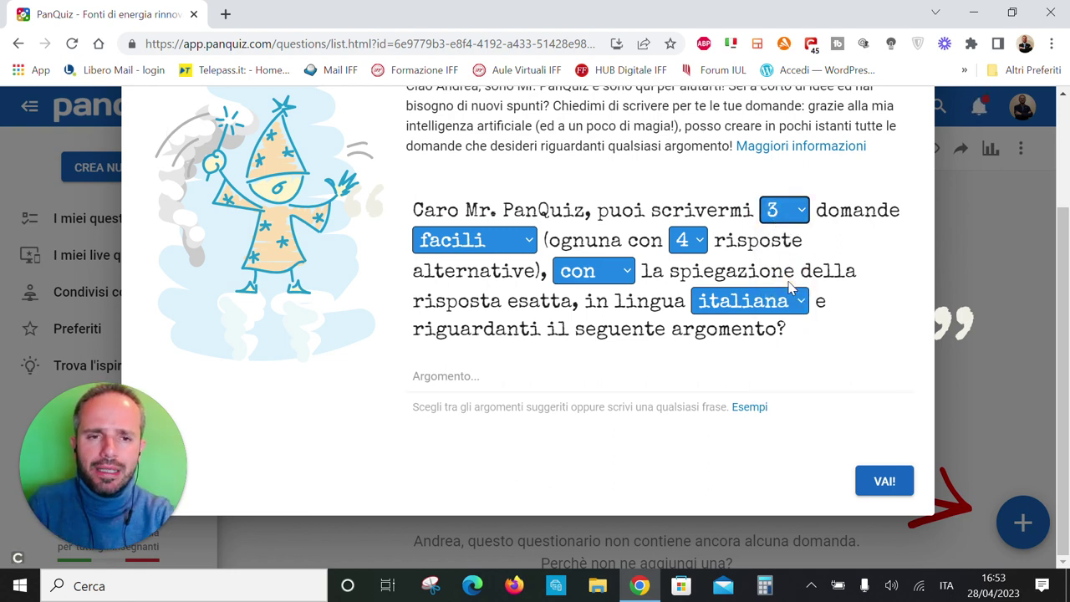
{"action": "left_click", "coordinate": [774, 210]}
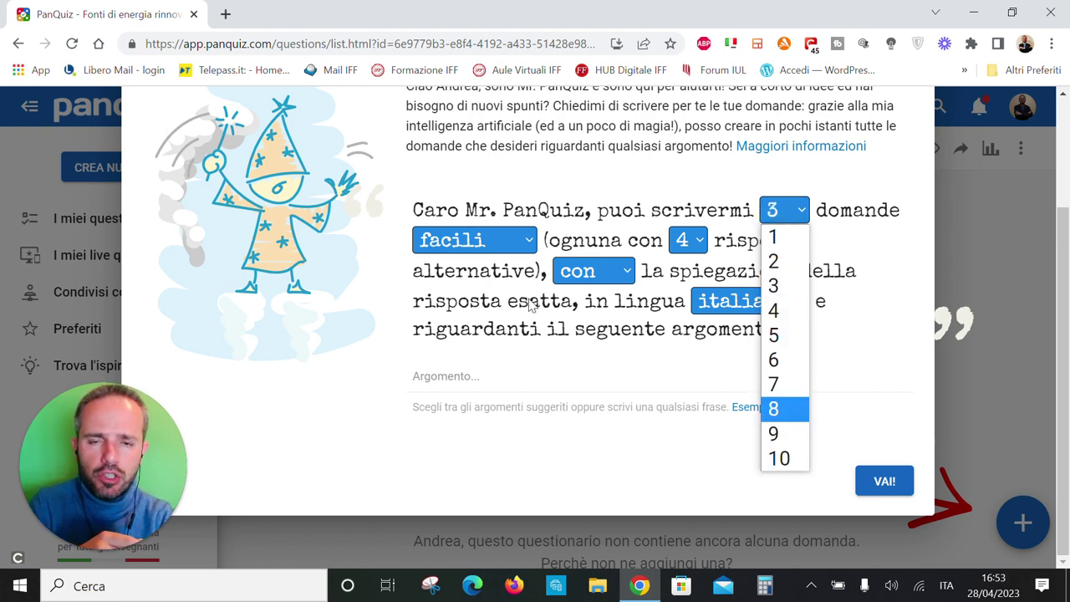
{"action": "left_click", "coordinate": [510, 249]}
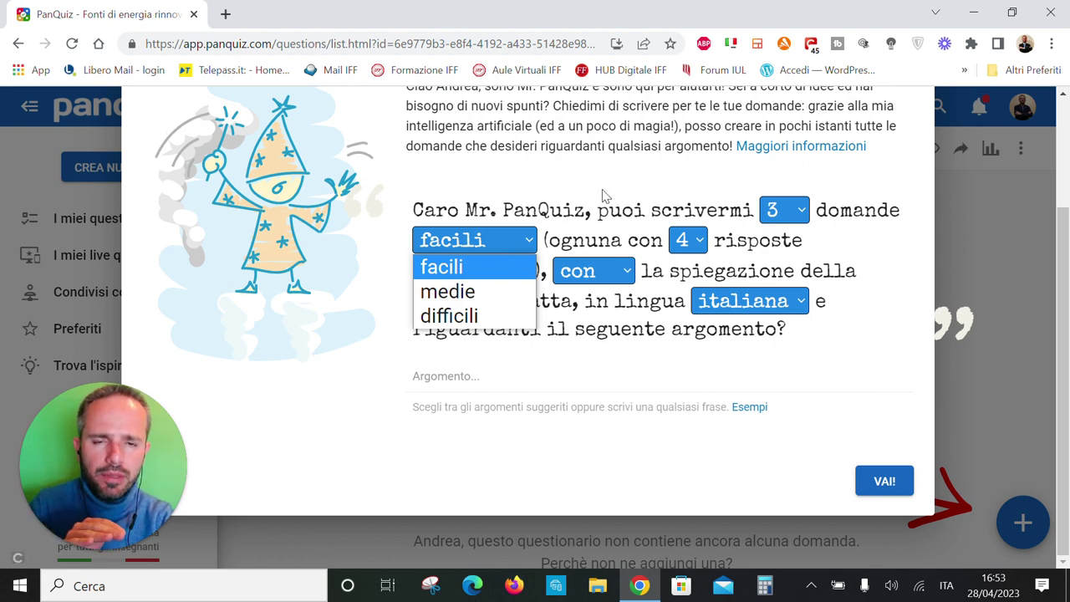
{"action": "left_click", "coordinate": [680, 241]}
{"action": "left_click", "coordinate": [680, 241]}
{"action": "left_click", "coordinate": [683, 289]}
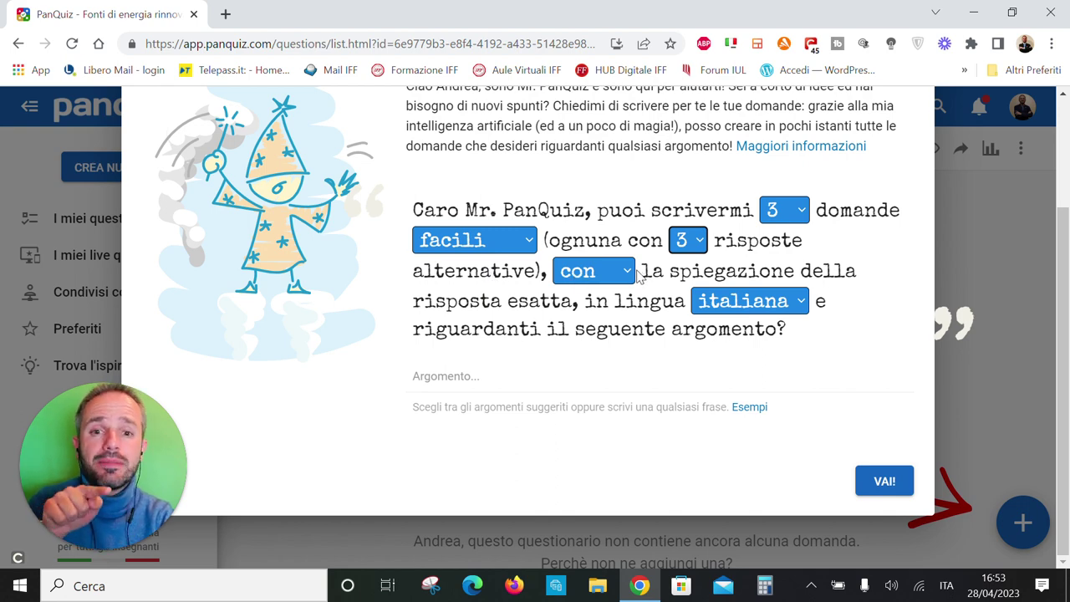
{"action": "left_click", "coordinate": [755, 306]}
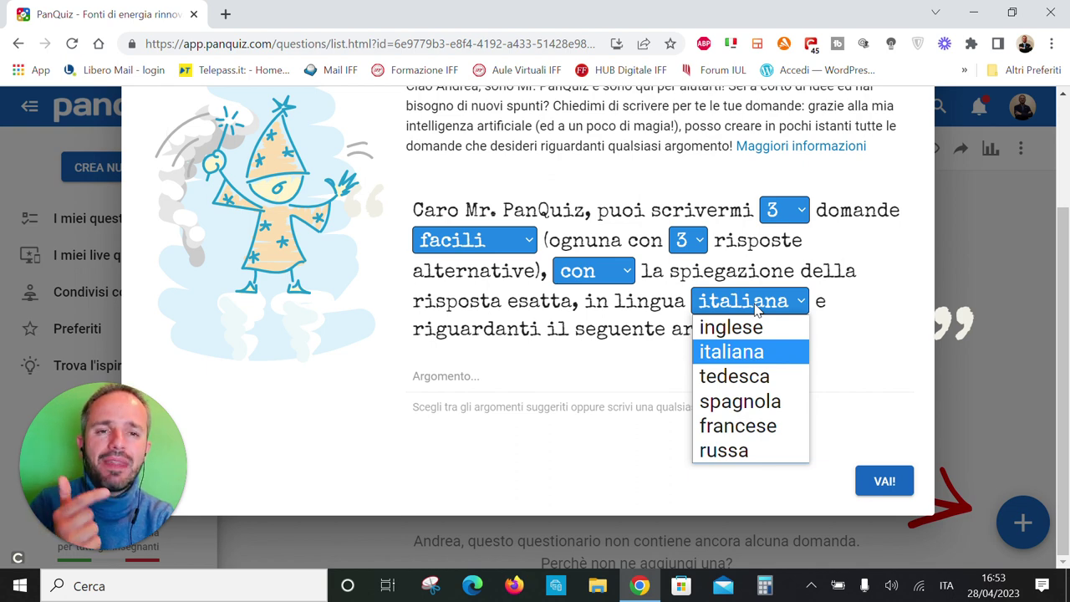
{"action": "left_click", "coordinate": [865, 259]}
- Choose the suggested topic "Fonti di energia rinnovabile" for the request and generate the questions
{"action": "left_click", "coordinate": [567, 381]}
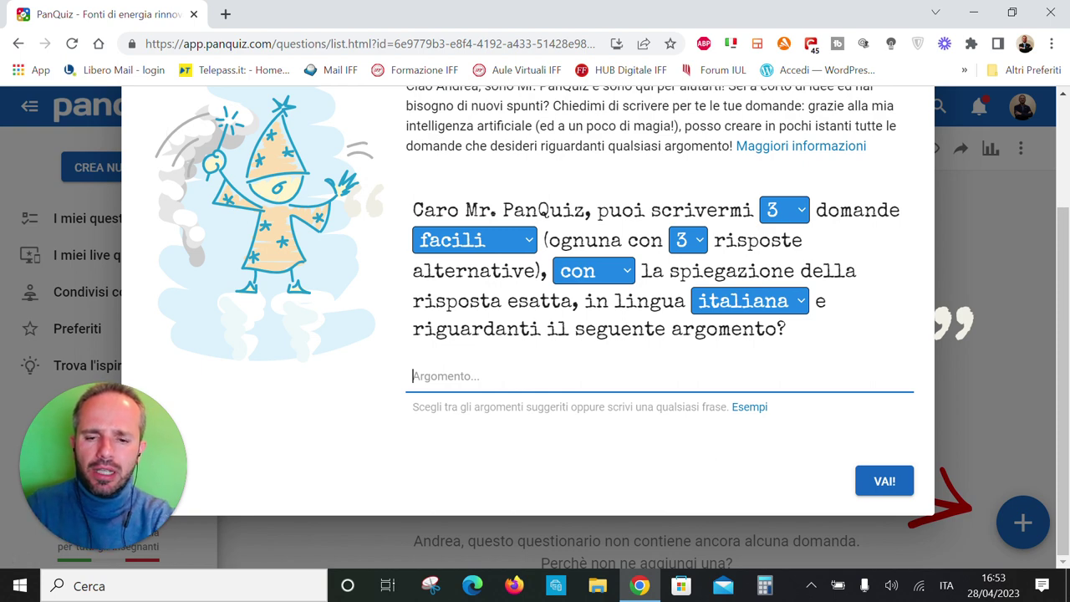
{"action": "type", "text": "fonti di e"}
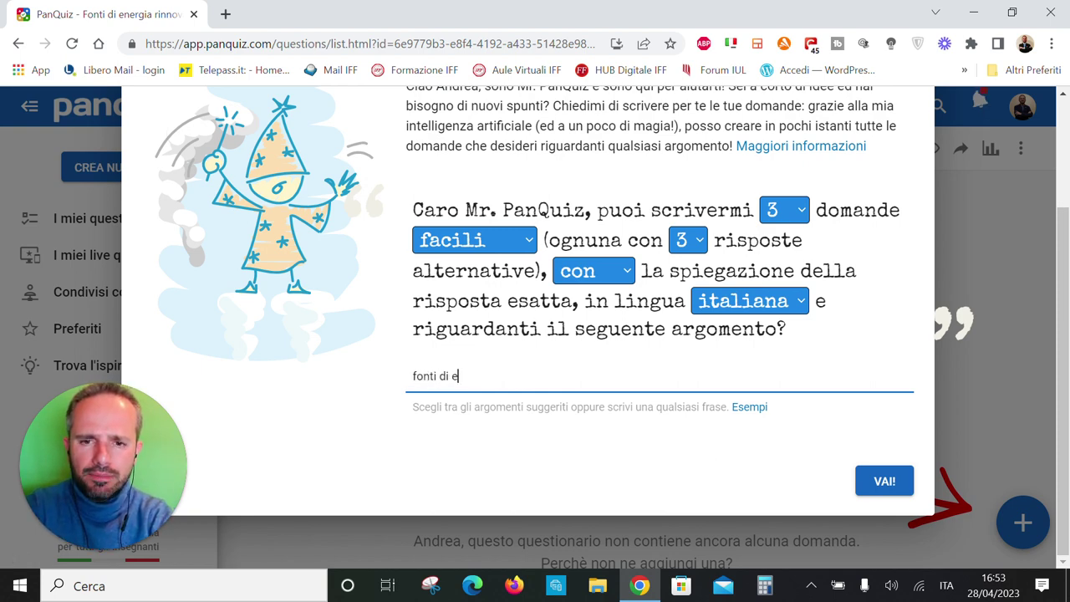
{"action": "type", "text": "nergia rinnovabile"}
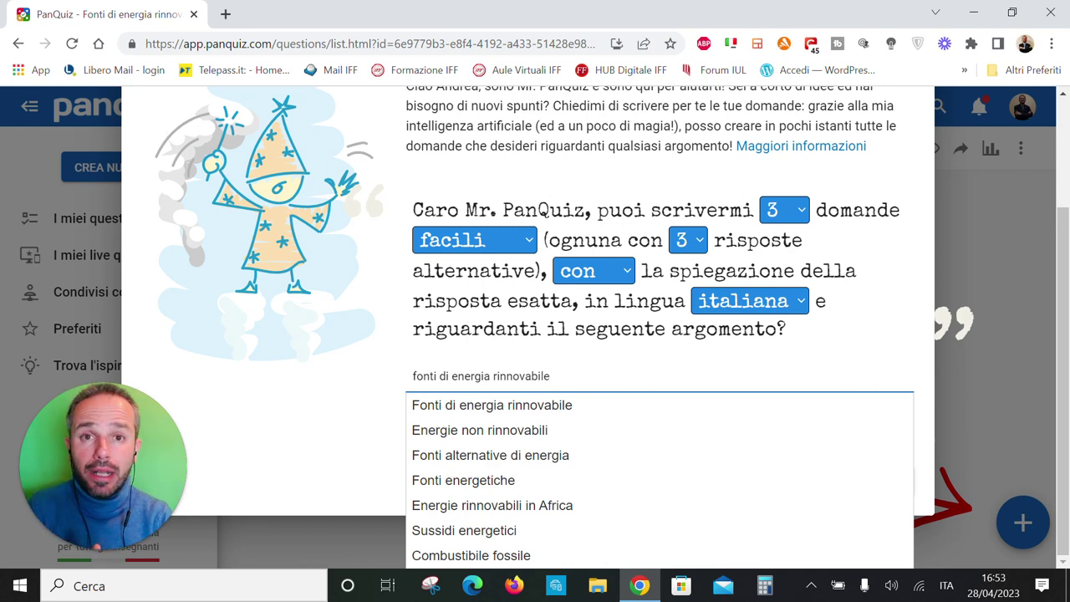
{"action": "left_click", "coordinate": [563, 408]}
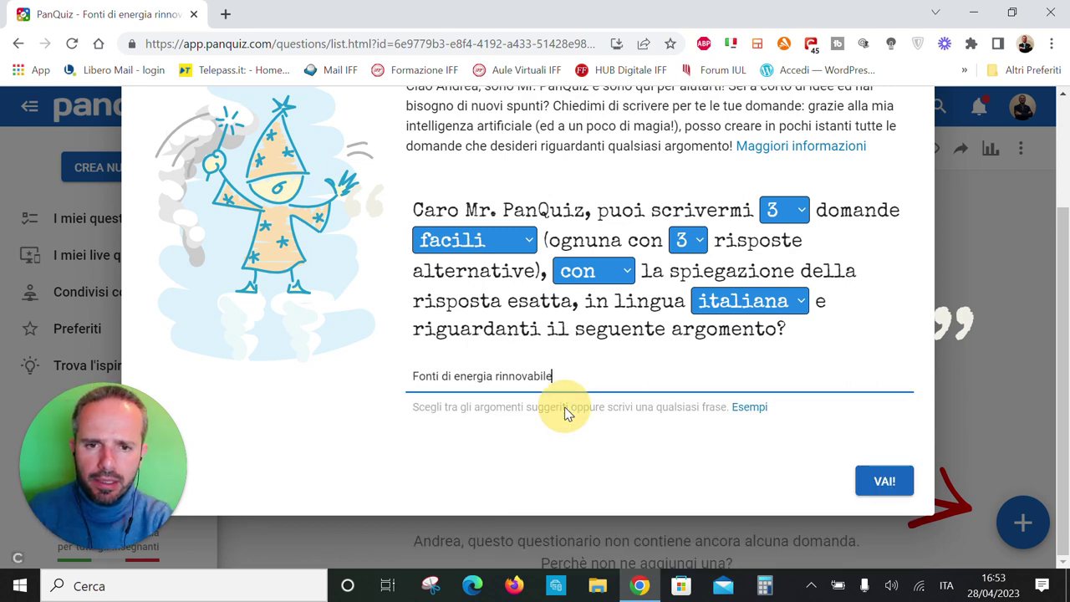
{"action": "left_click", "coordinate": [884, 484]}
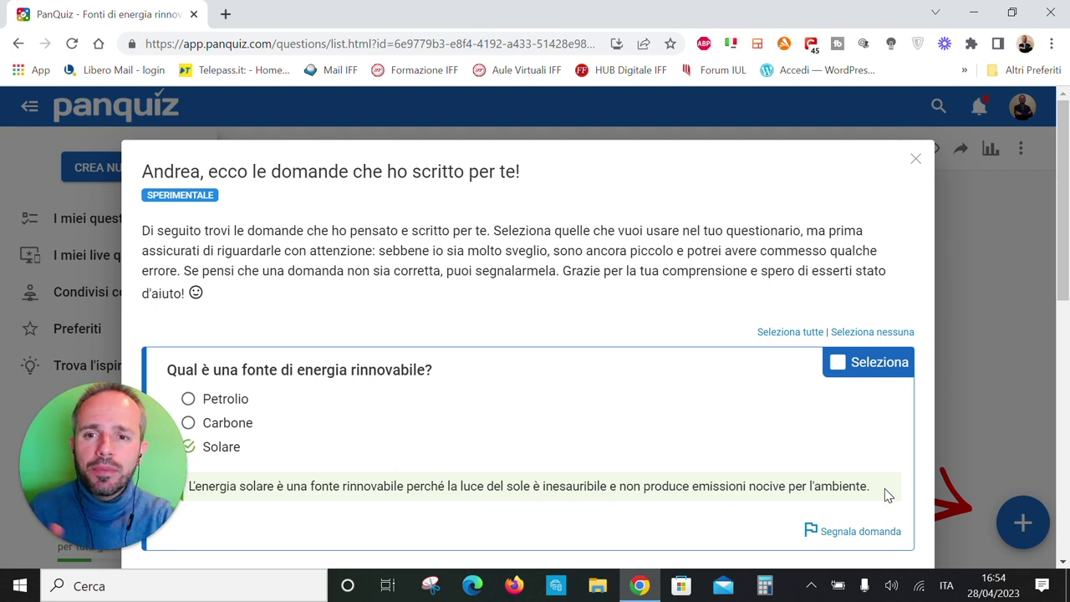
- Select all the generated questions, review them and add them to the questionnaire
{"action": "scroll", "coordinate": [575, 370], "scroll_direction": "down", "scroll_amount": 1}
{"action": "scroll", "coordinate": [574, 370], "scroll_direction": "down", "scroll_amount": 1}
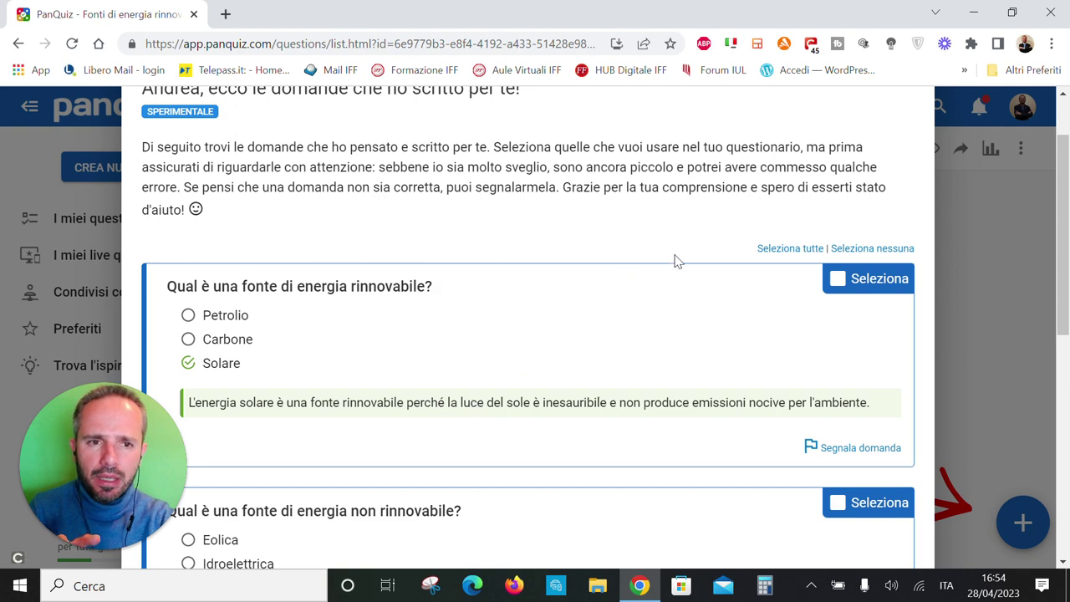
{"action": "left_click", "coordinate": [762, 249]}
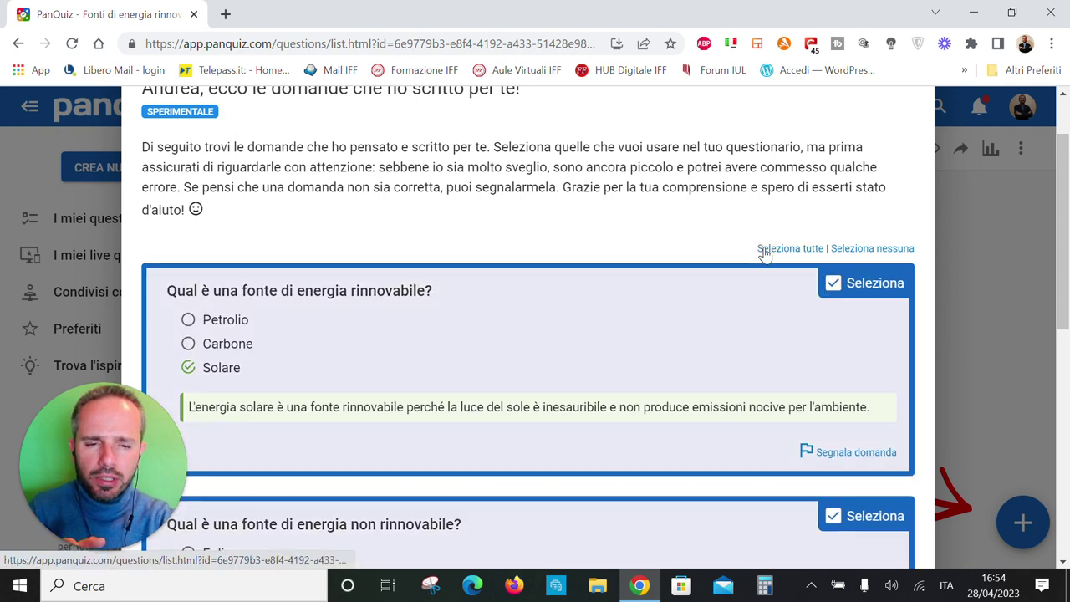
{"action": "scroll", "coordinate": [765, 254], "scroll_direction": "down", "scroll_amount": 5}
{"action": "scroll", "coordinate": [765, 254], "scroll_direction": "up", "scroll_amount": 6}
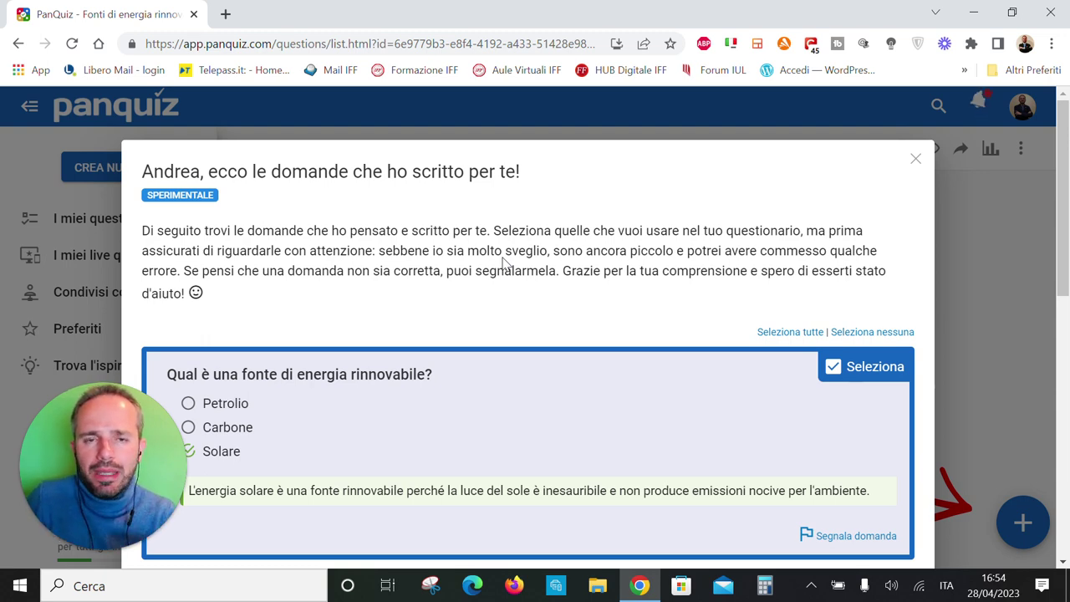
{"action": "scroll", "coordinate": [591, 269], "scroll_direction": "down", "scroll_amount": 15}
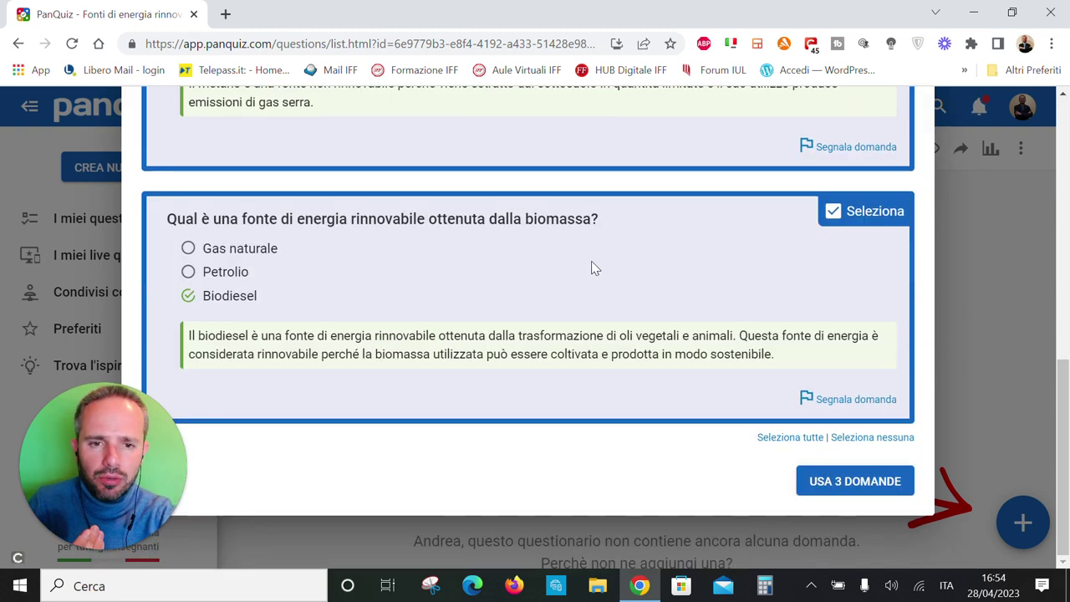
{"action": "left_click", "coordinate": [821, 484]}
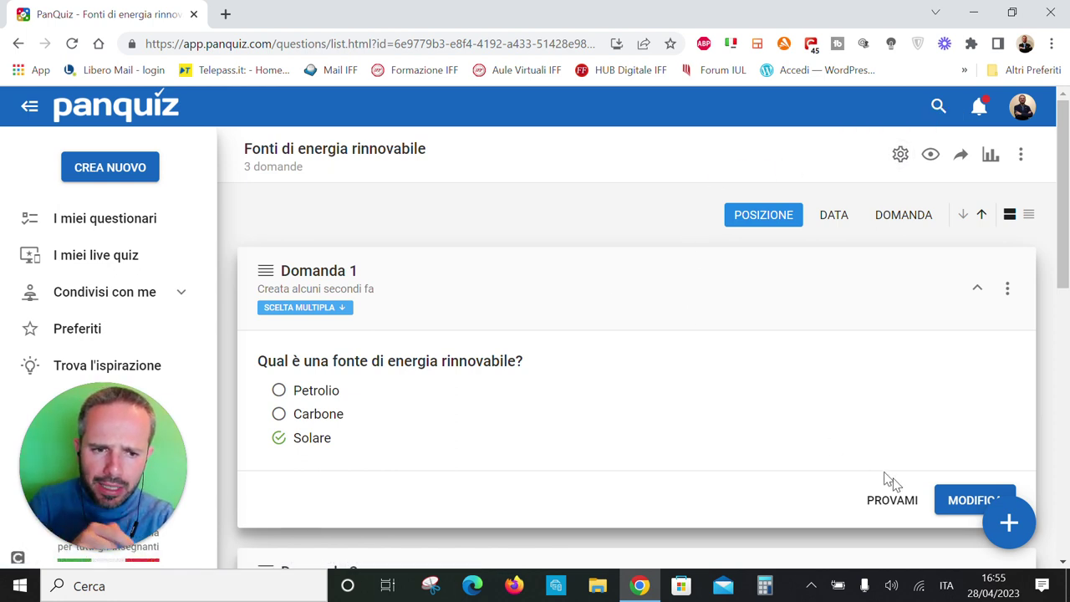
- Edit Domanda 1 so that its answer is mandatory and its answers appear in random order
{"action": "left_click", "coordinate": [963, 501]}
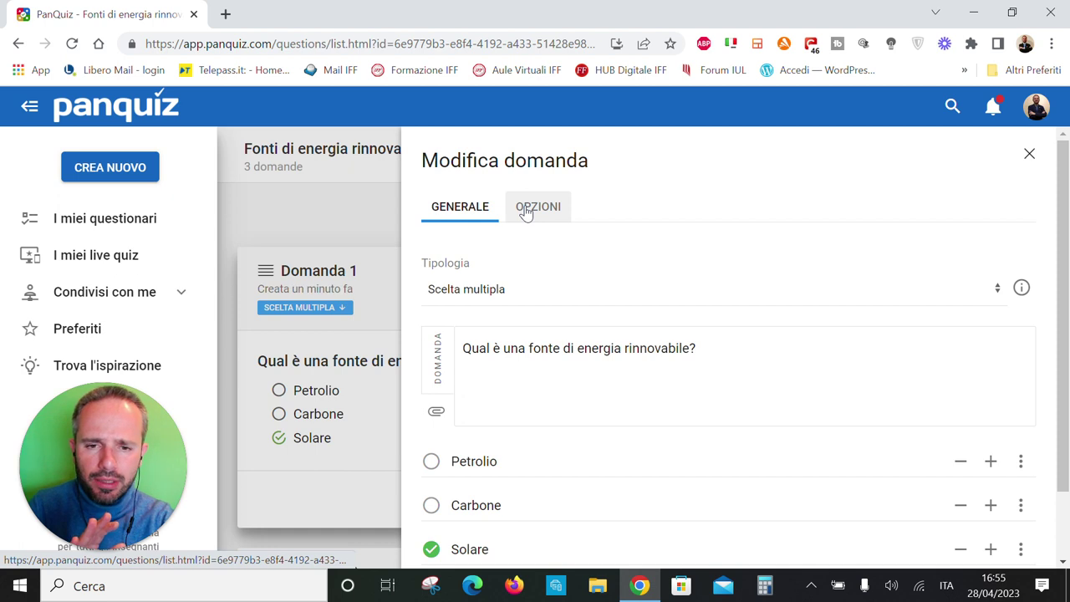
{"action": "left_click", "coordinate": [525, 212]}
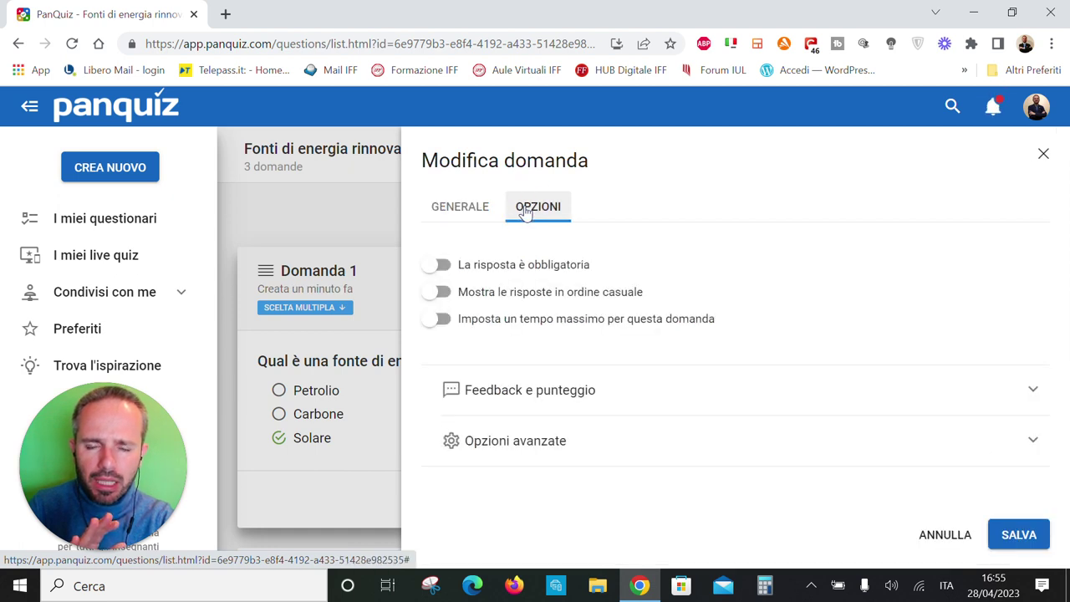
{"action": "left_click", "coordinate": [436, 267]}
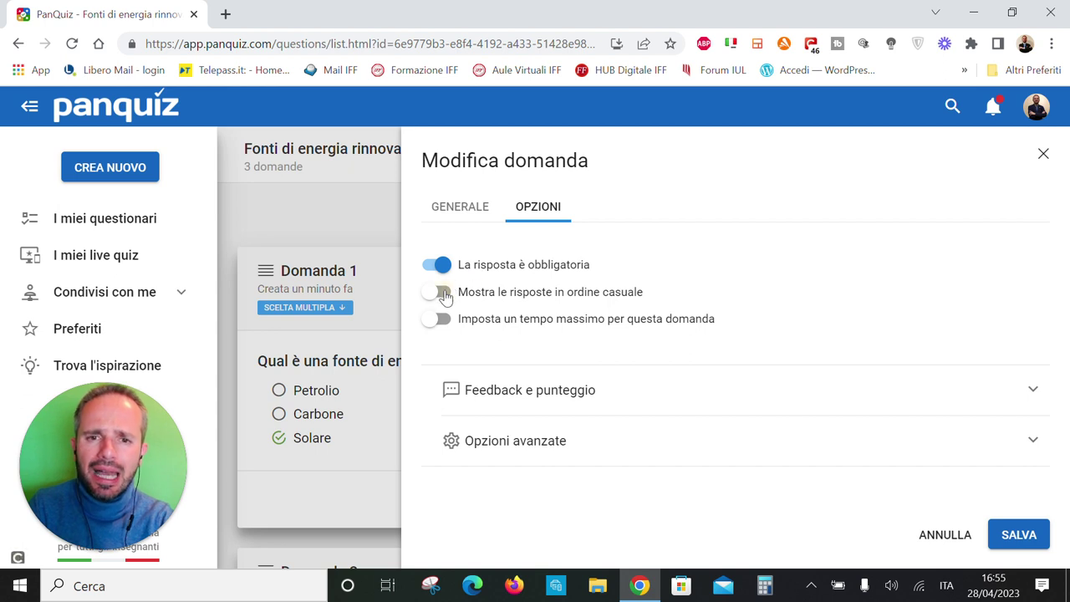
{"action": "left_click", "coordinate": [442, 293]}
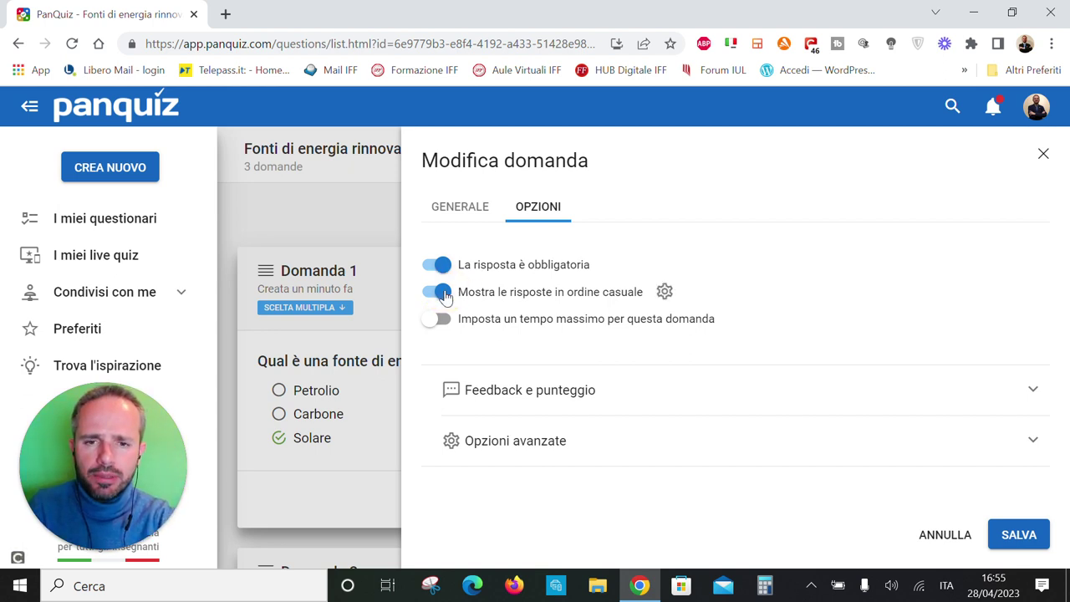
- Write the feedback message "Molto bene!" for a correct answer to Domanda 1
{"action": "left_click", "coordinate": [719, 399]}
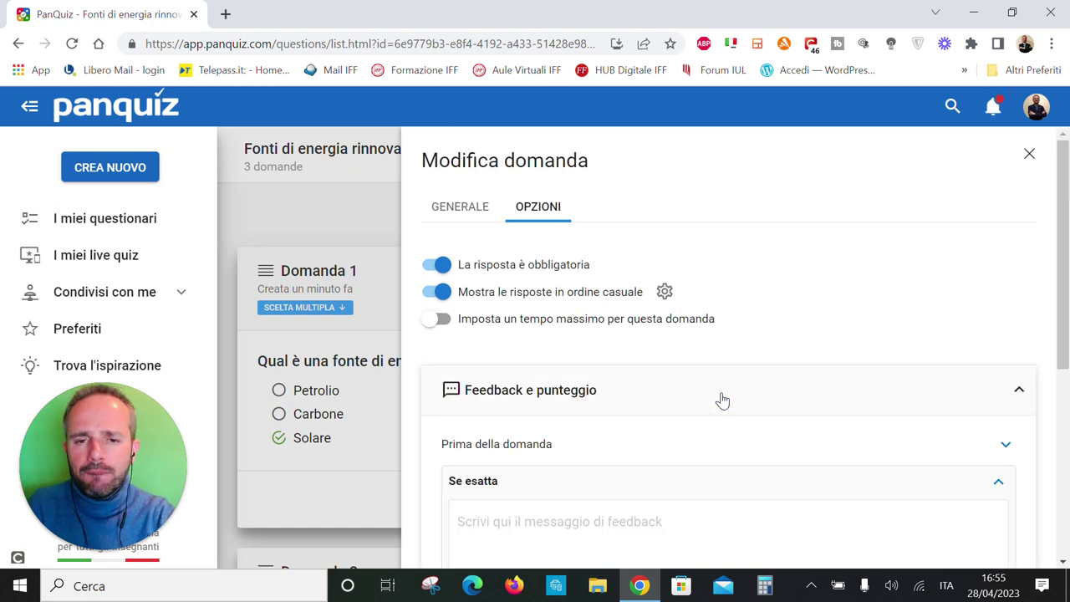
{"action": "scroll", "coordinate": [723, 401], "scroll_direction": "down", "scroll_amount": 3}
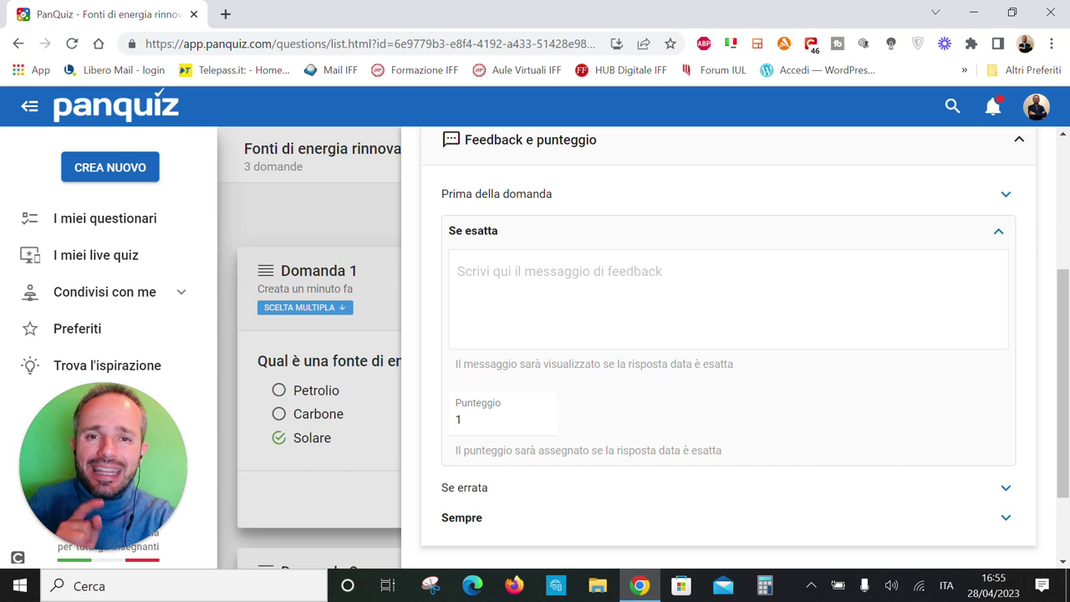
{"action": "left_click", "coordinate": [628, 271]}
{"action": "type", "text": "Mo"}
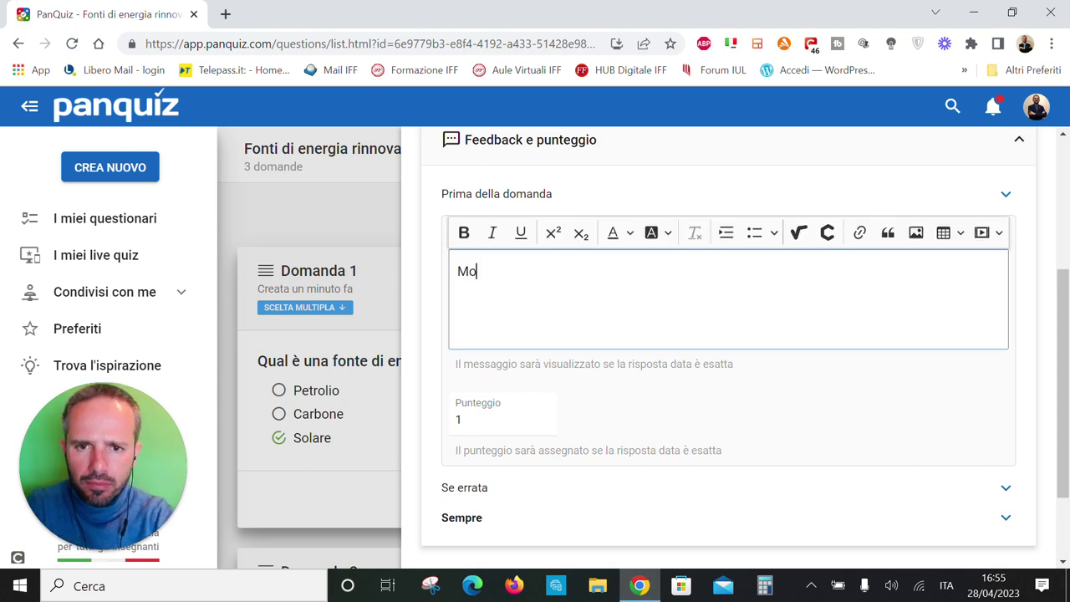
{"action": "type", "text": "lto bene"}
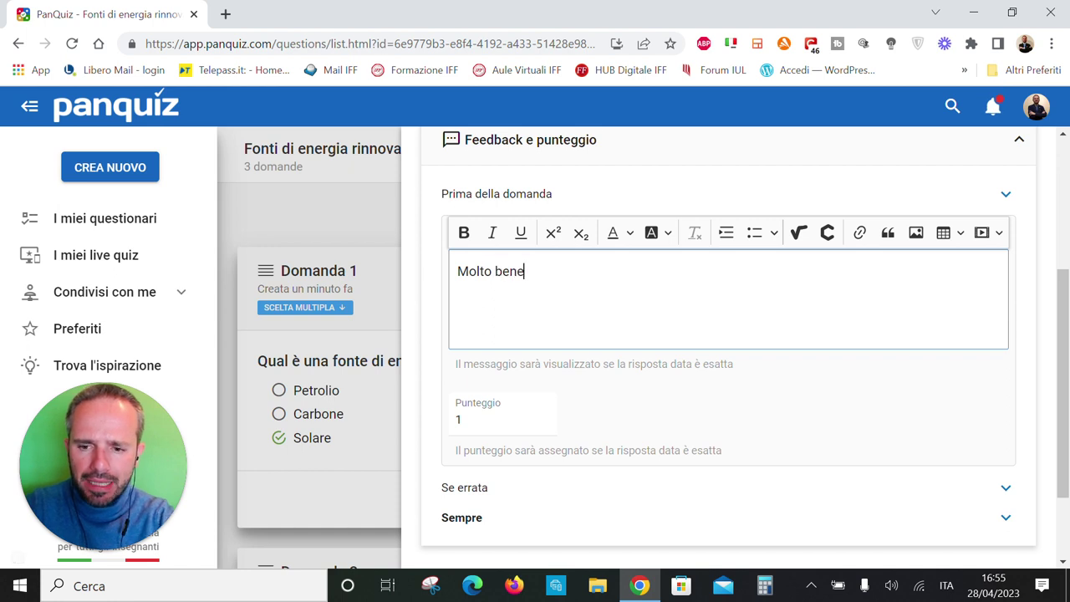
{"action": "type", "text": "!"}
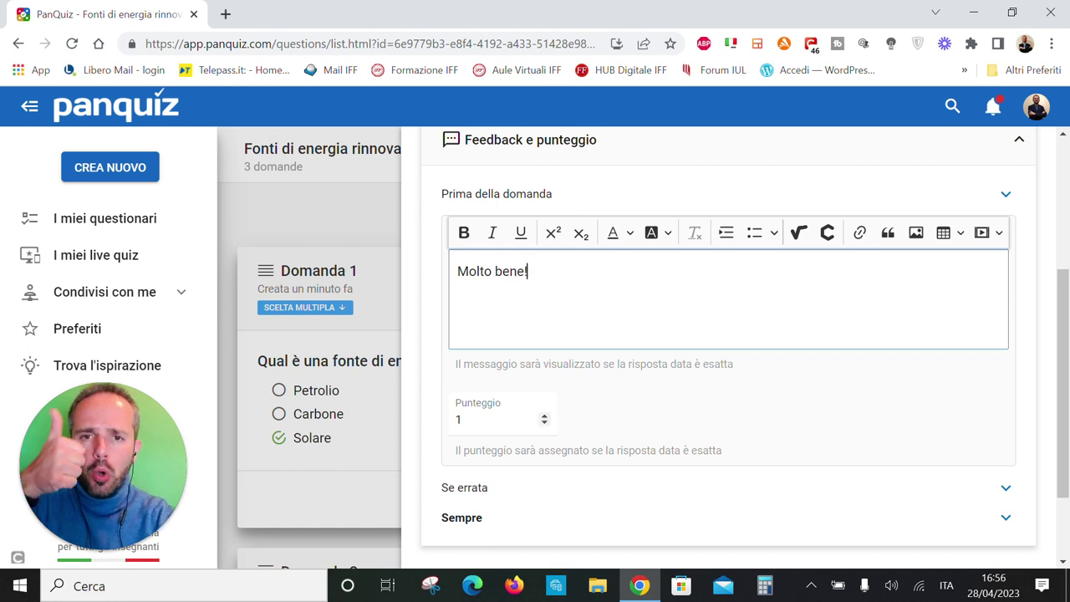
- Set the score for a wrong answer to Domanda 1 to 0, leaving its feedback message empty
{"action": "scroll", "coordinate": [501, 413], "scroll_direction": "down", "scroll_amount": 3}
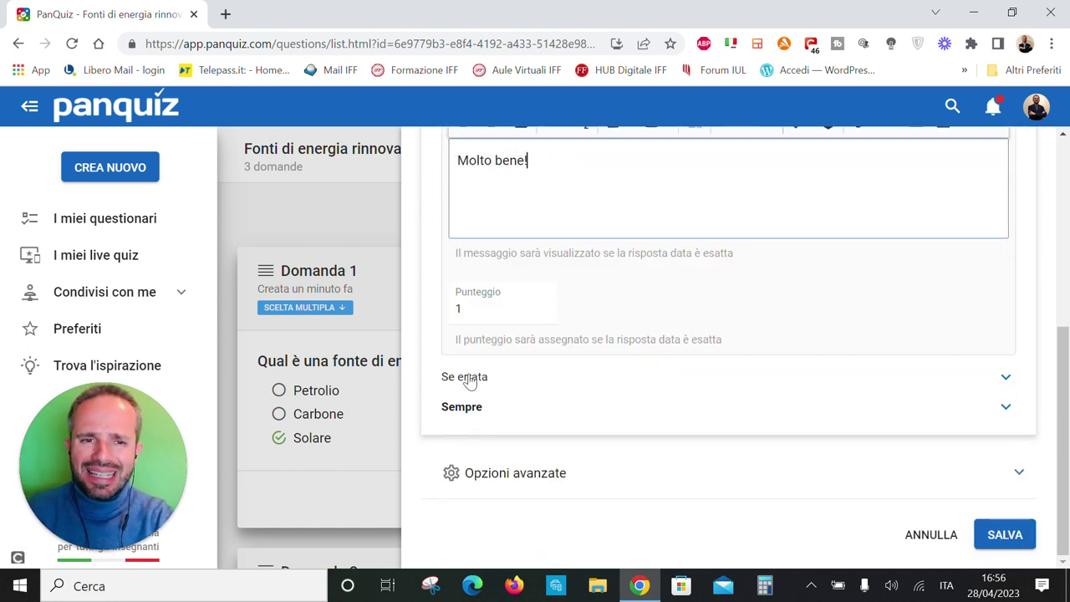
{"action": "left_click", "coordinate": [470, 377]}
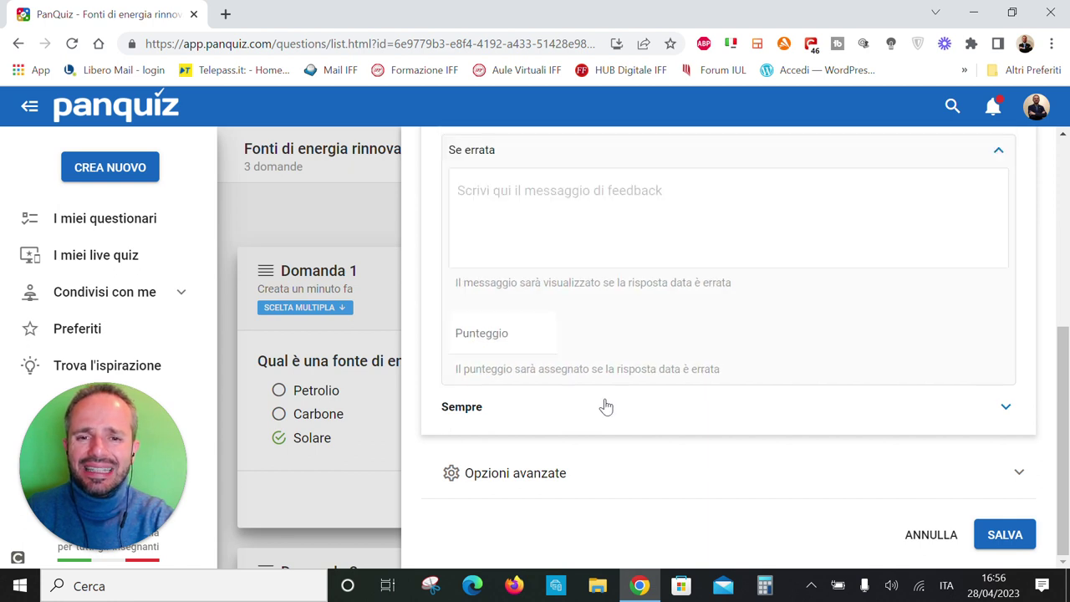
{"action": "left_click", "coordinate": [507, 191]}
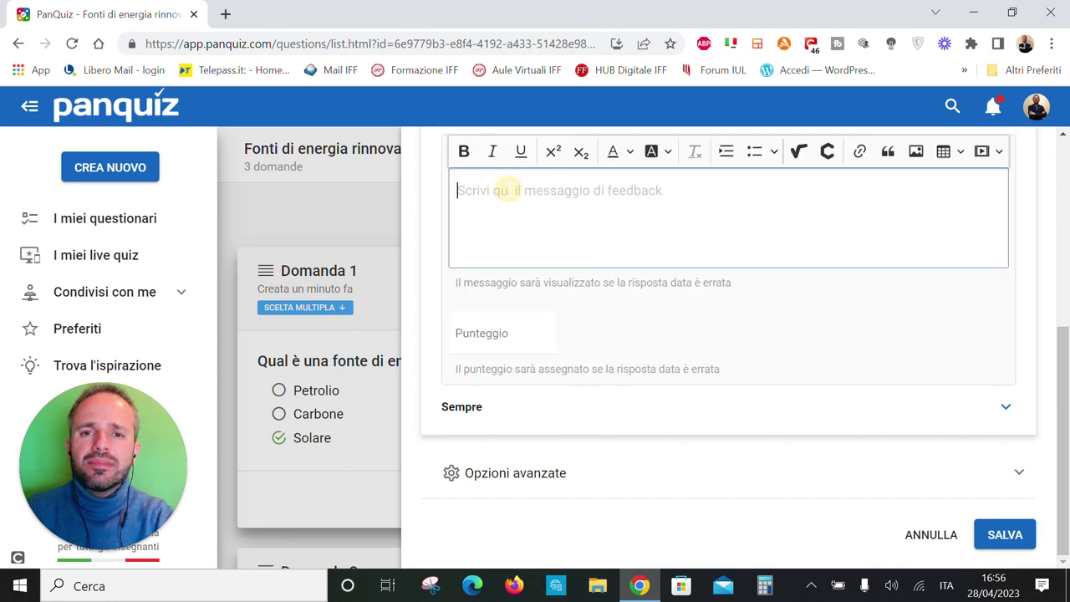
{"action": "left_click", "coordinate": [493, 334]}
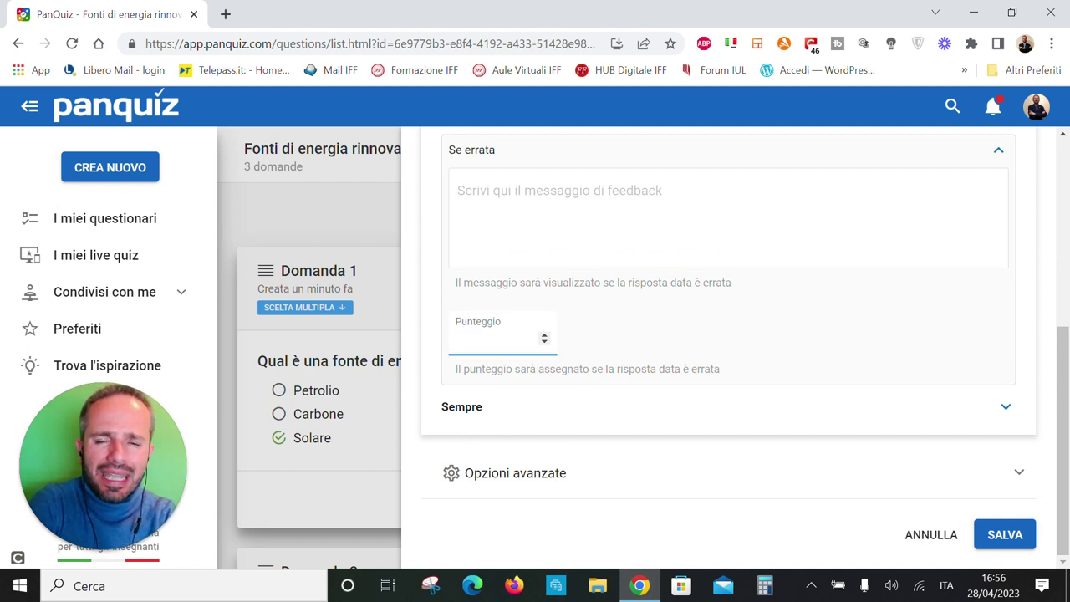
{"action": "type", "text": "0"}
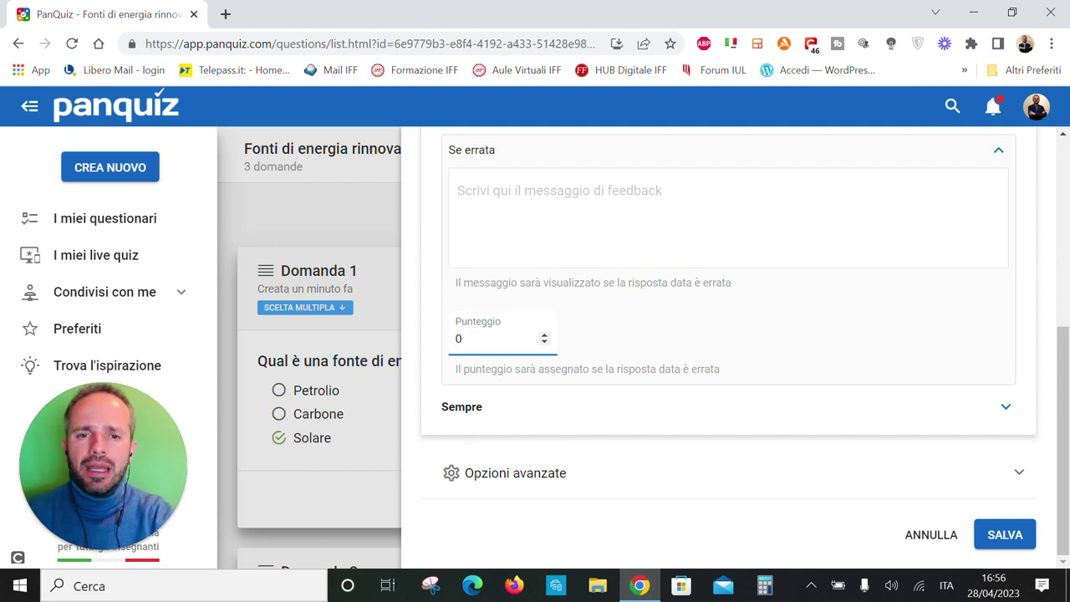
{"action": "left_click", "coordinate": [500, 185]}
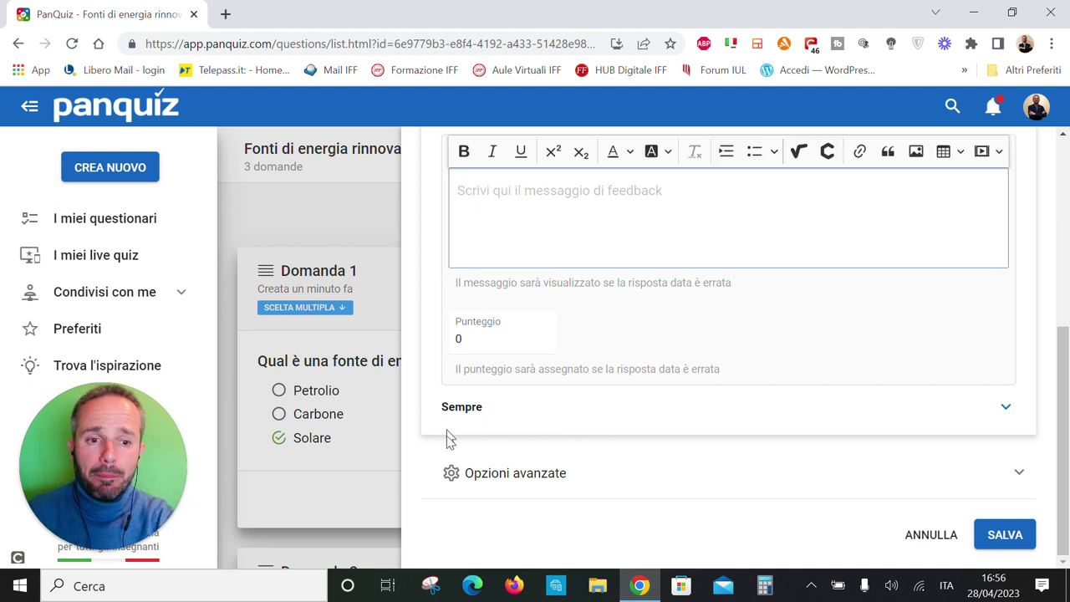
- Show the advanced options of Domanda 1 and save the edited question
{"action": "left_click", "coordinate": [450, 475]}
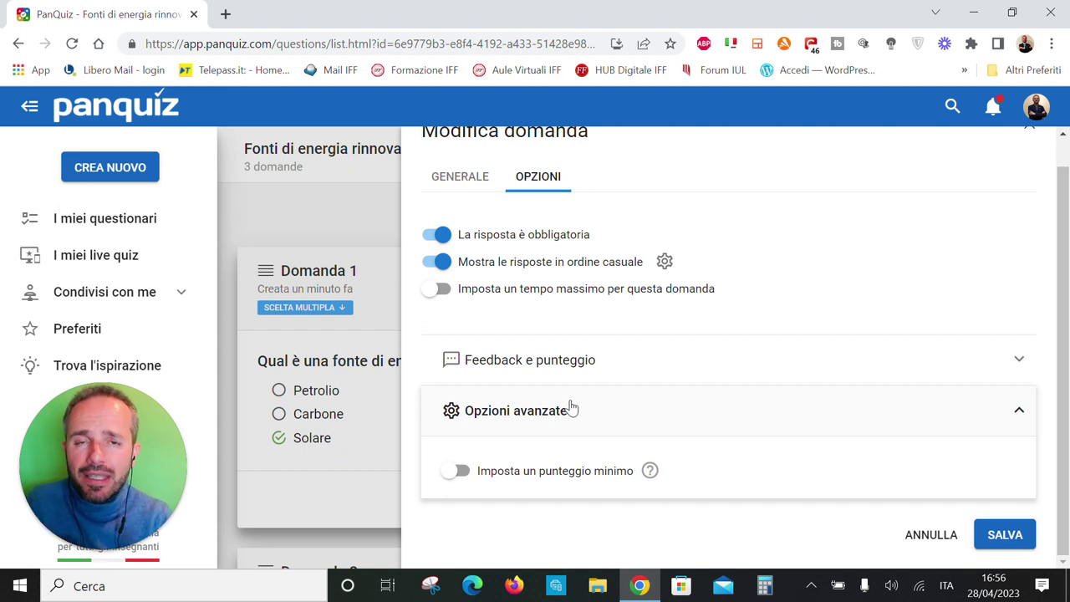
{"action": "left_click", "coordinate": [1028, 539]}
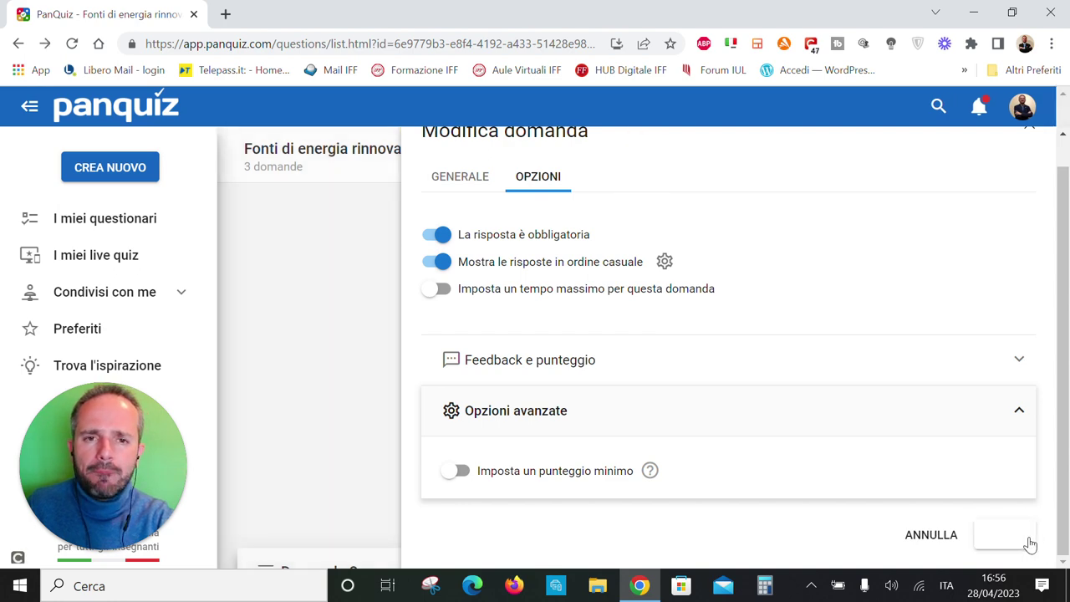
{"action": "scroll", "coordinate": [1031, 545], "scroll_direction": "down", "scroll_amount": 1}
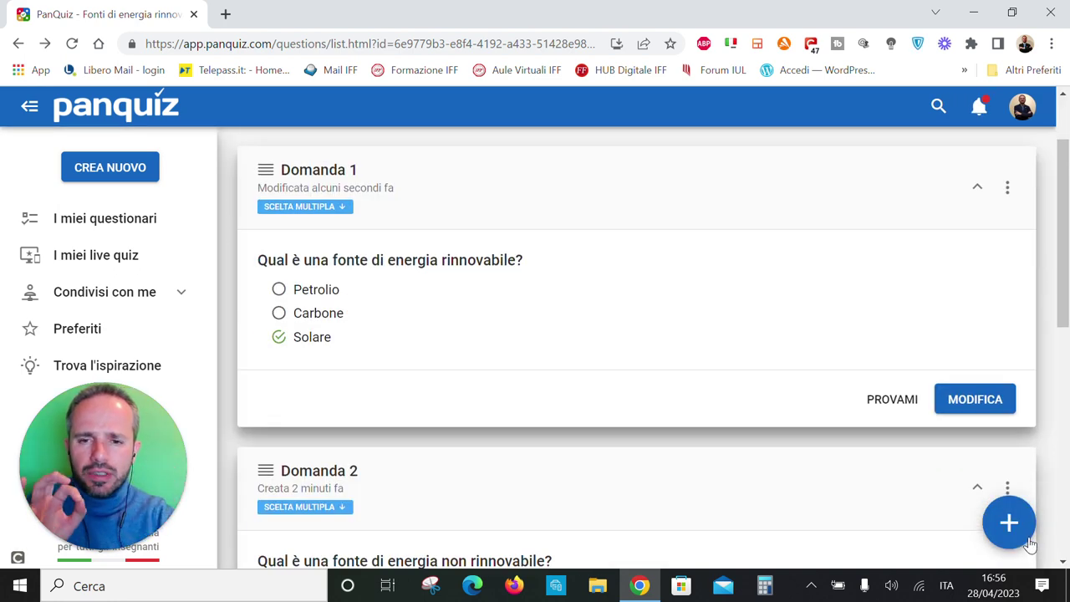
{"action": "scroll", "coordinate": [886, 435], "scroll_direction": "up", "scroll_amount": 1}
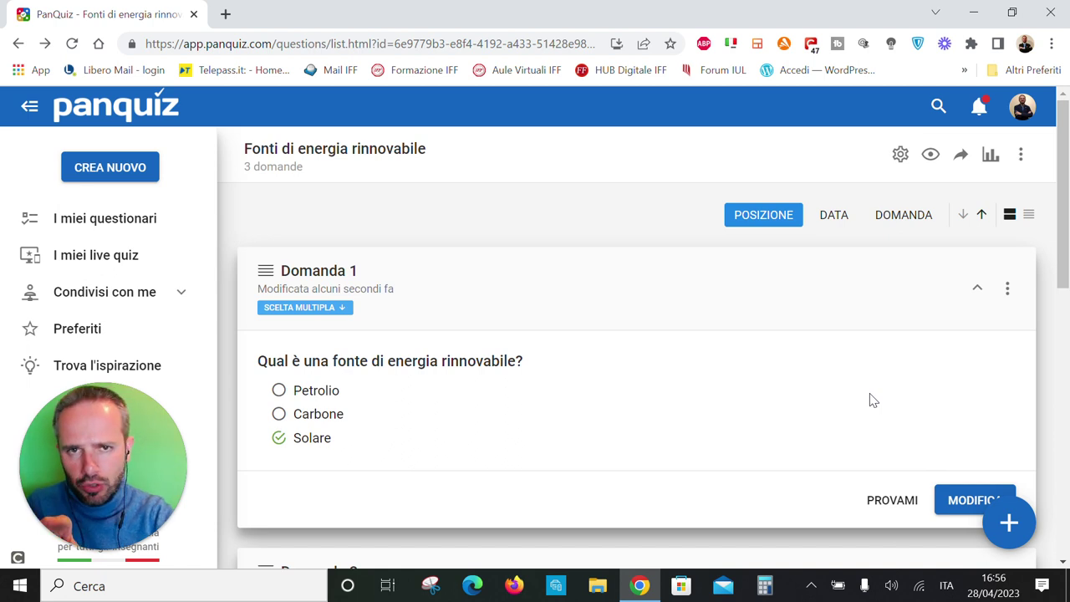